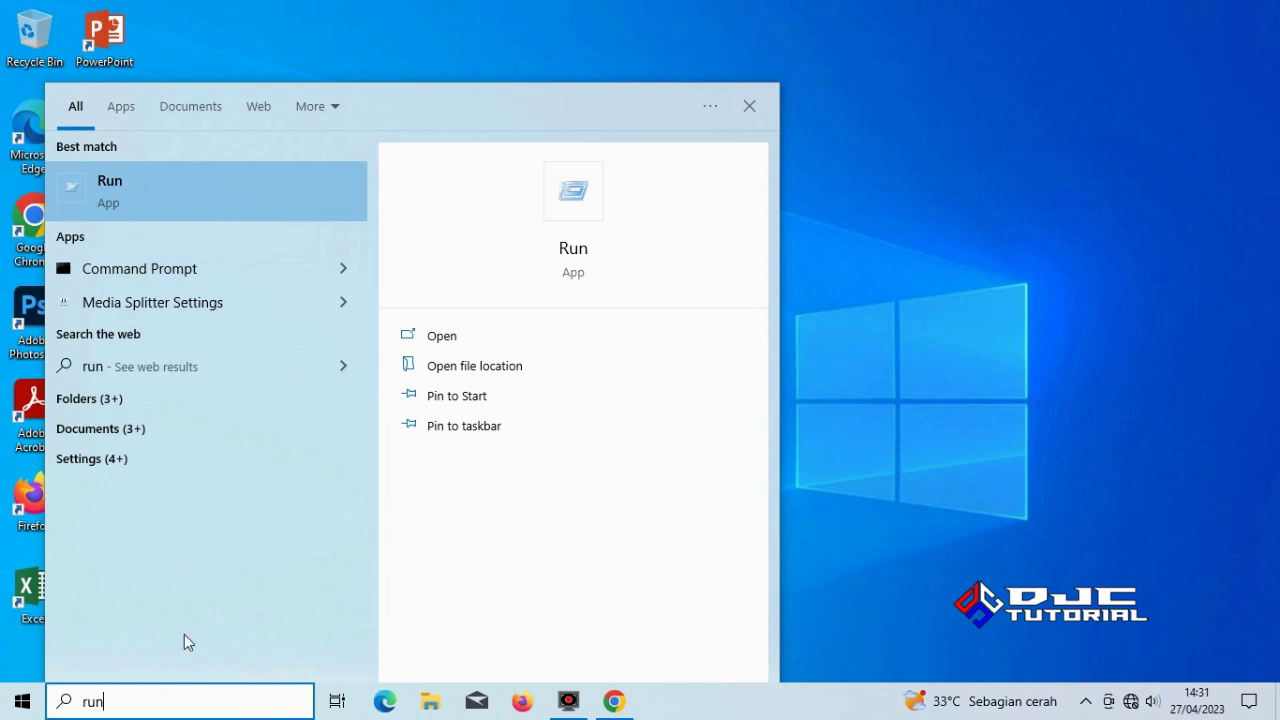
Open the Local Group Policy Editor by running gpedit.msc from the Run dialog
click(130, 185)
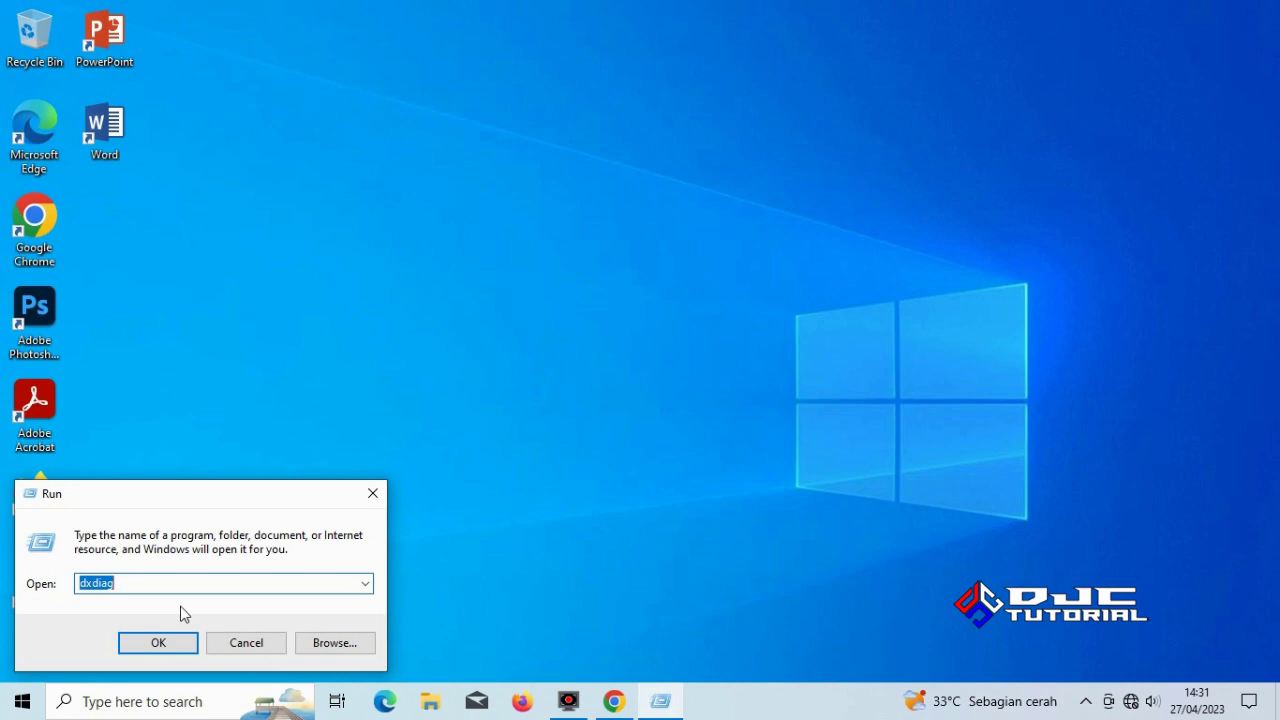
text(gped)
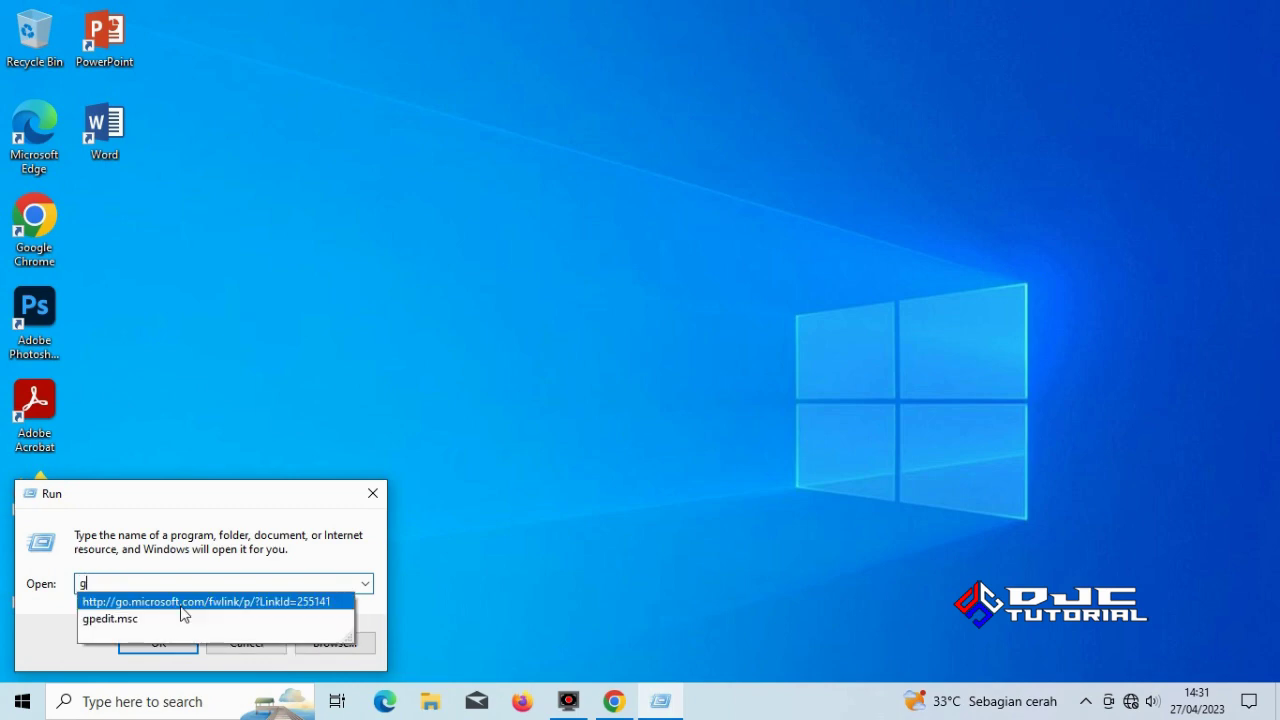
text(it)
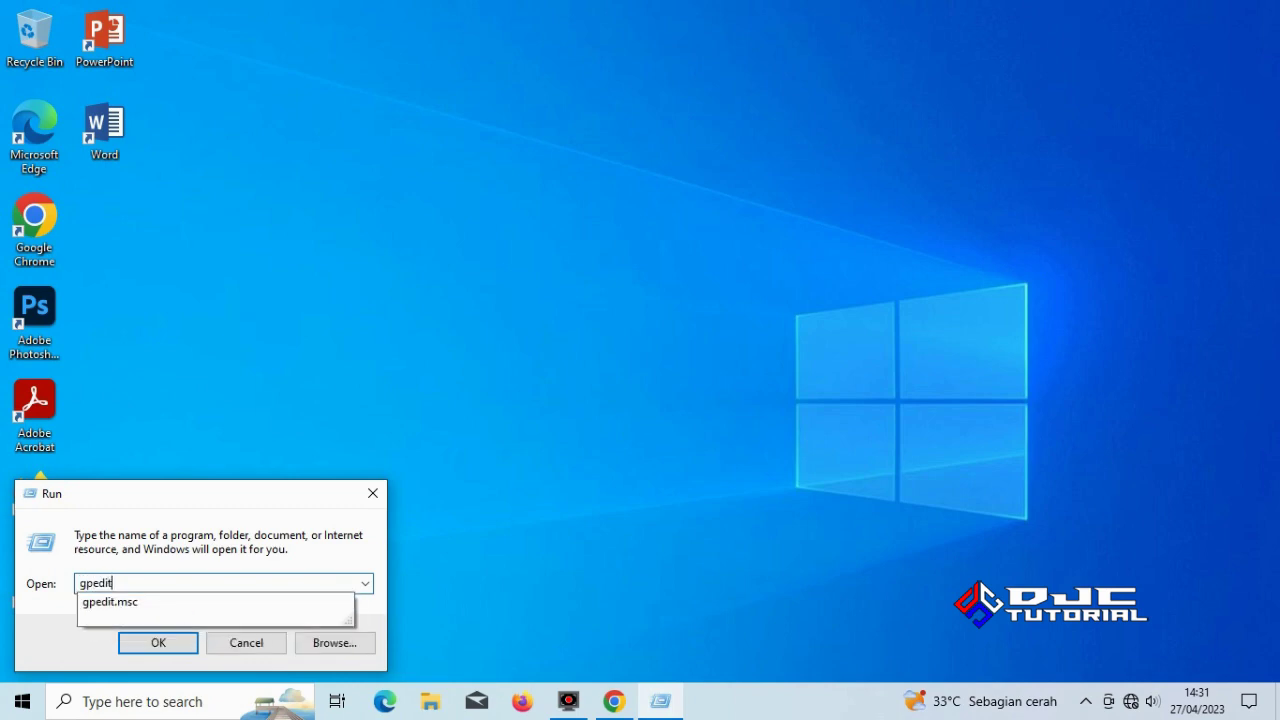
text(.msc)
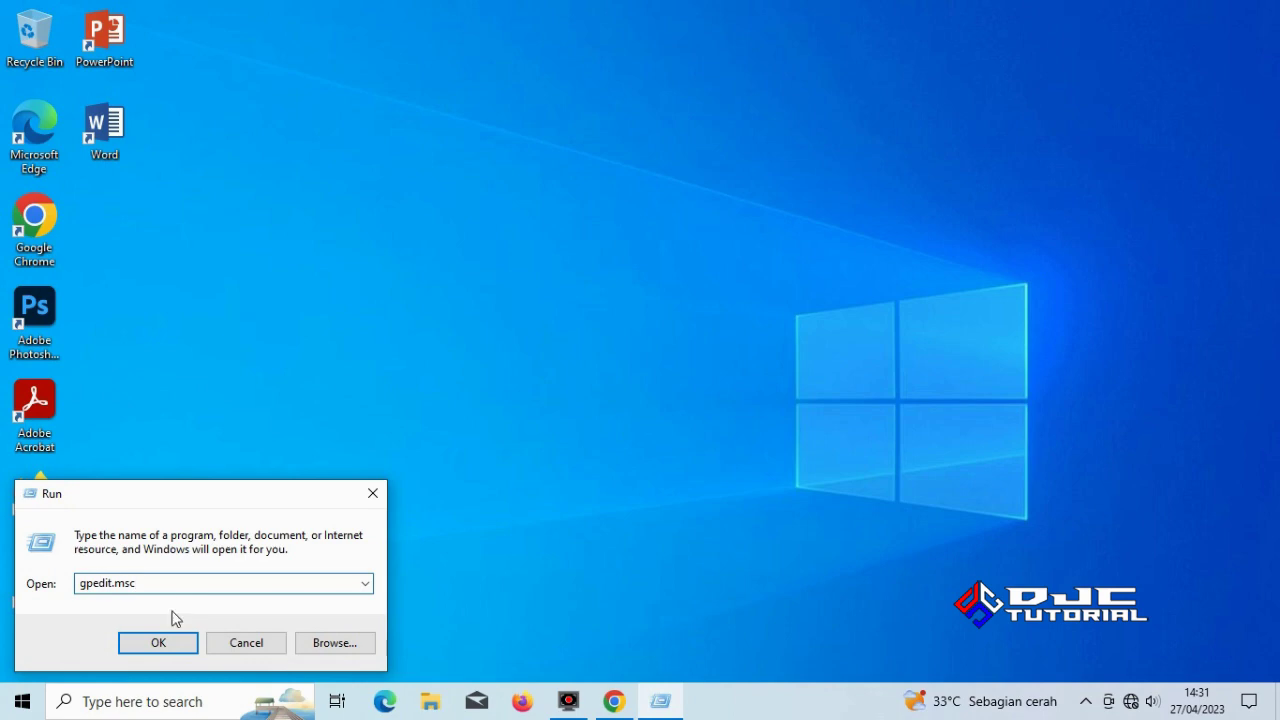
click(170, 642)
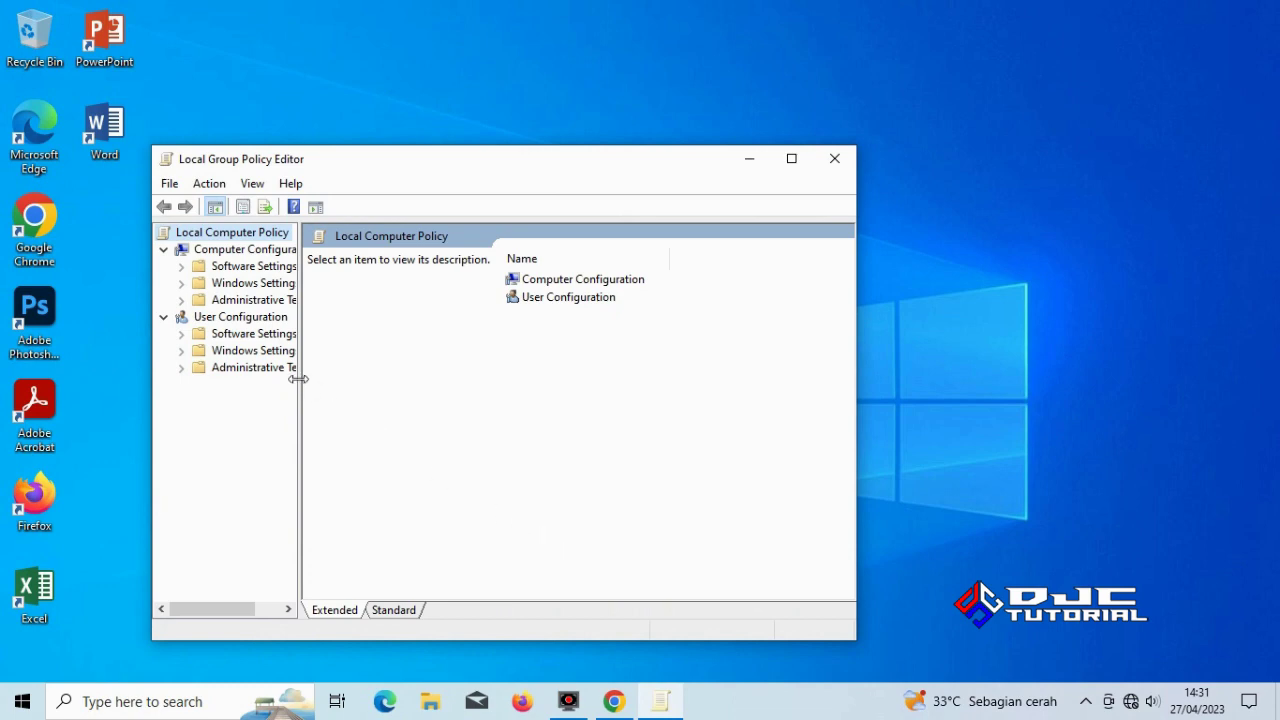
Go to the Windows Update policies under Computer Configuration > Administrative Templates > Windows Components
drag(298, 378, 351, 381)
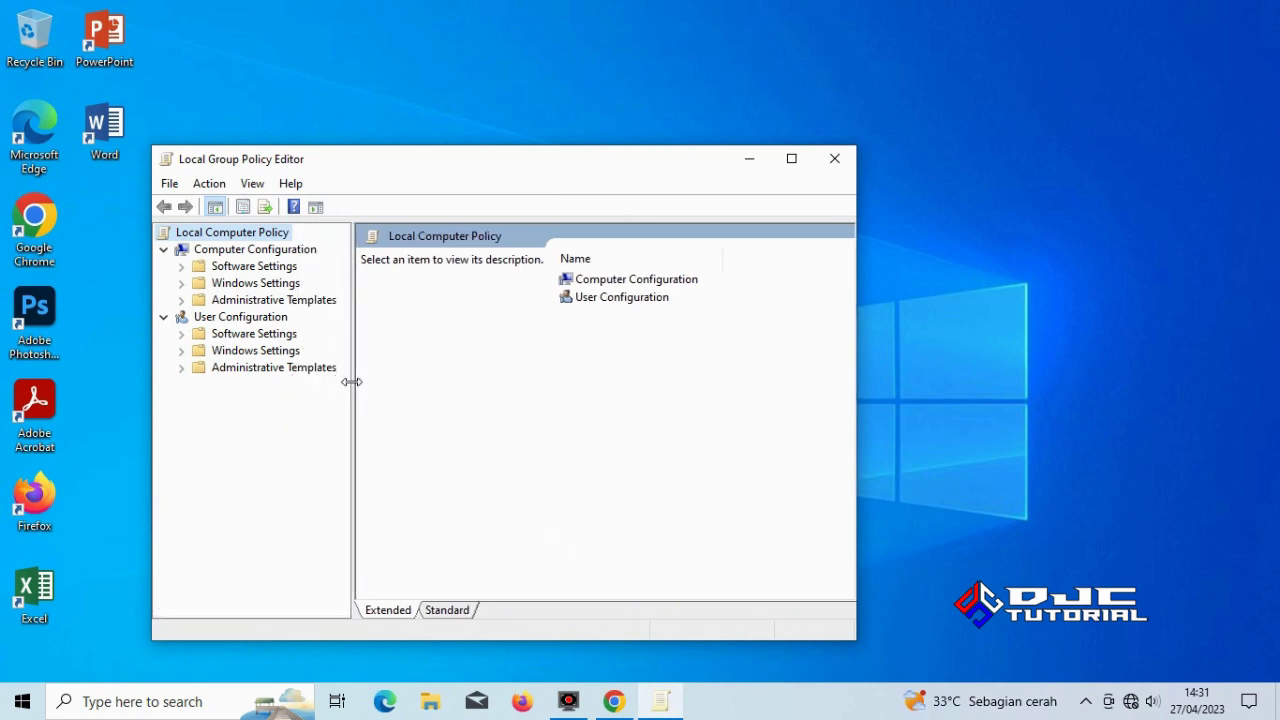
click(272, 301)
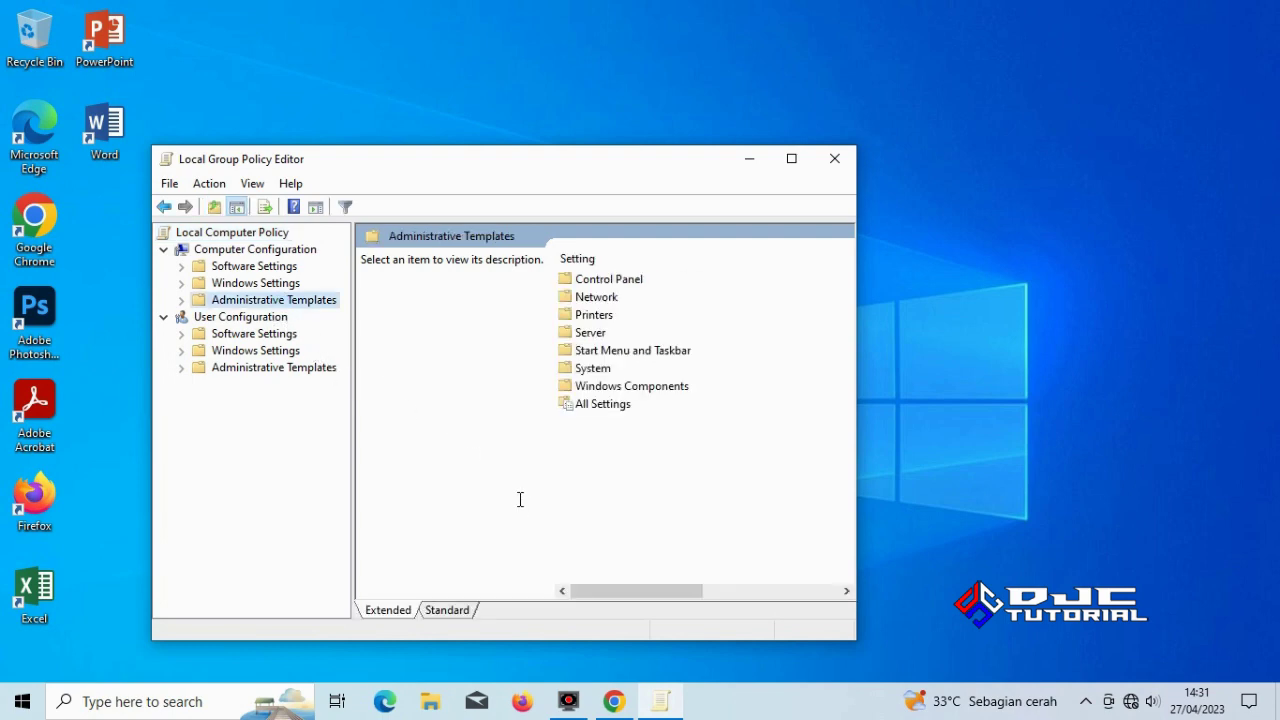
double_click(620, 388)
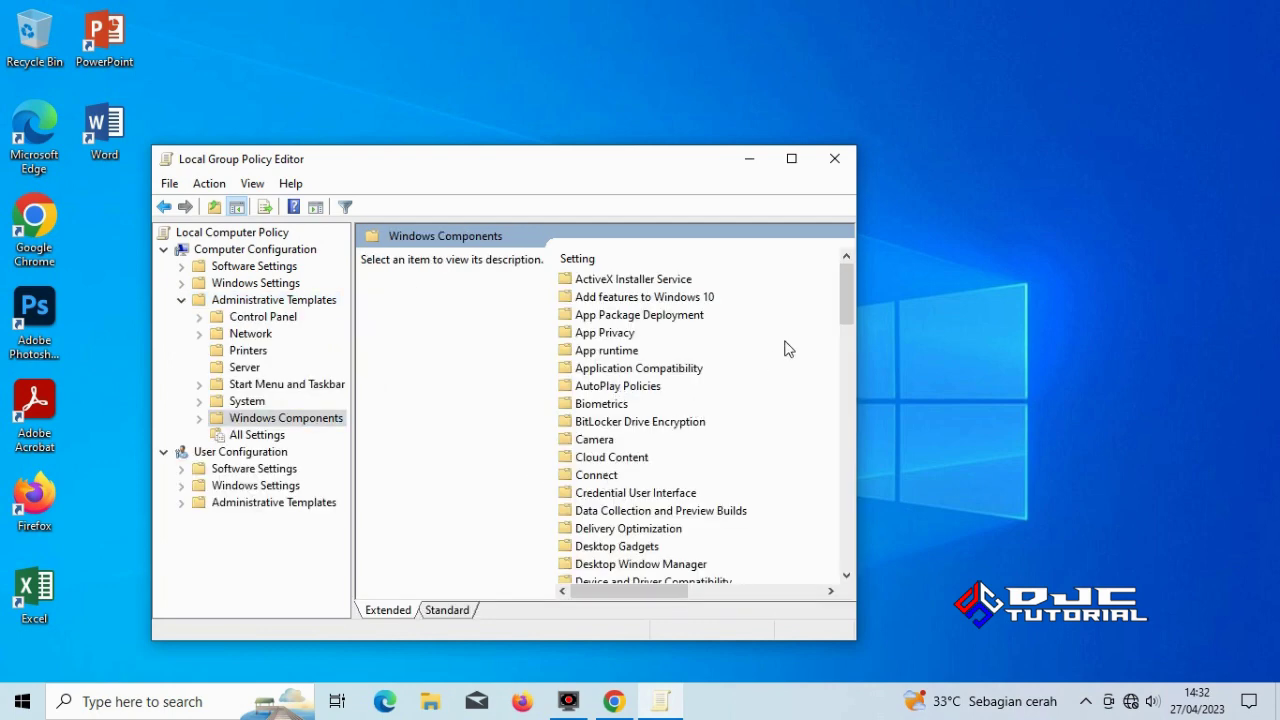
drag(850, 295, 843, 546)
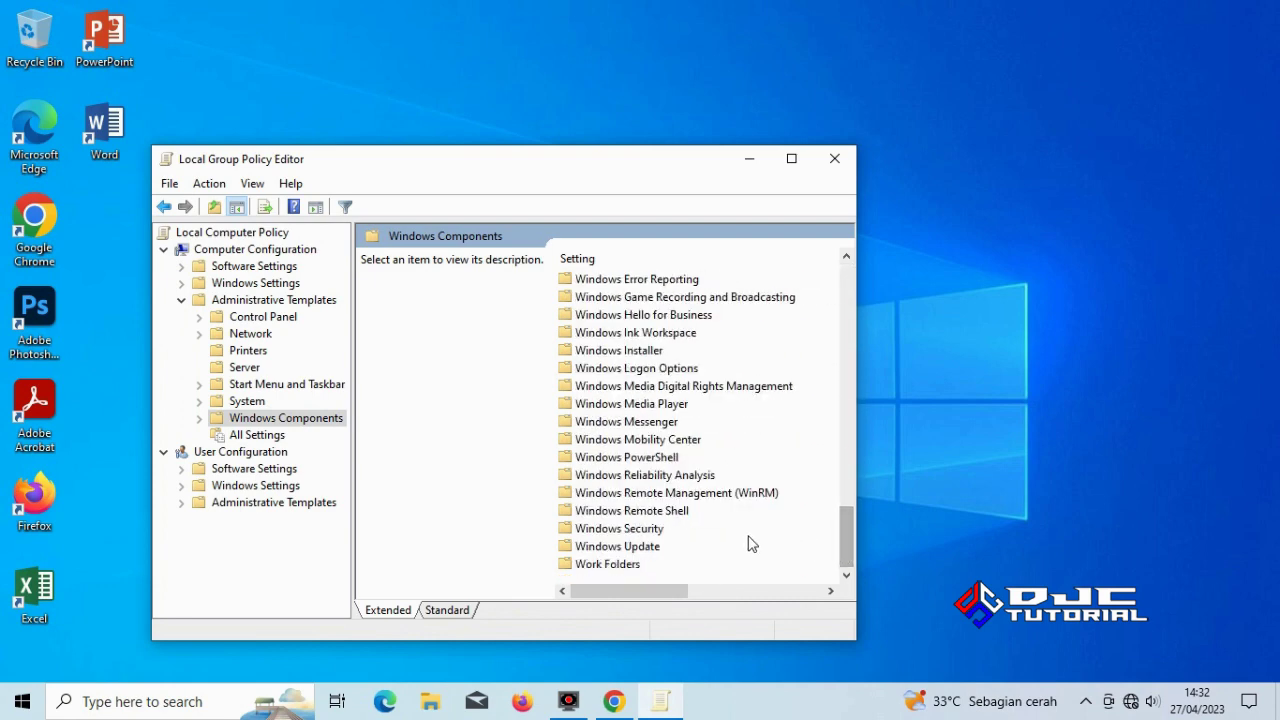
double_click(613, 547)
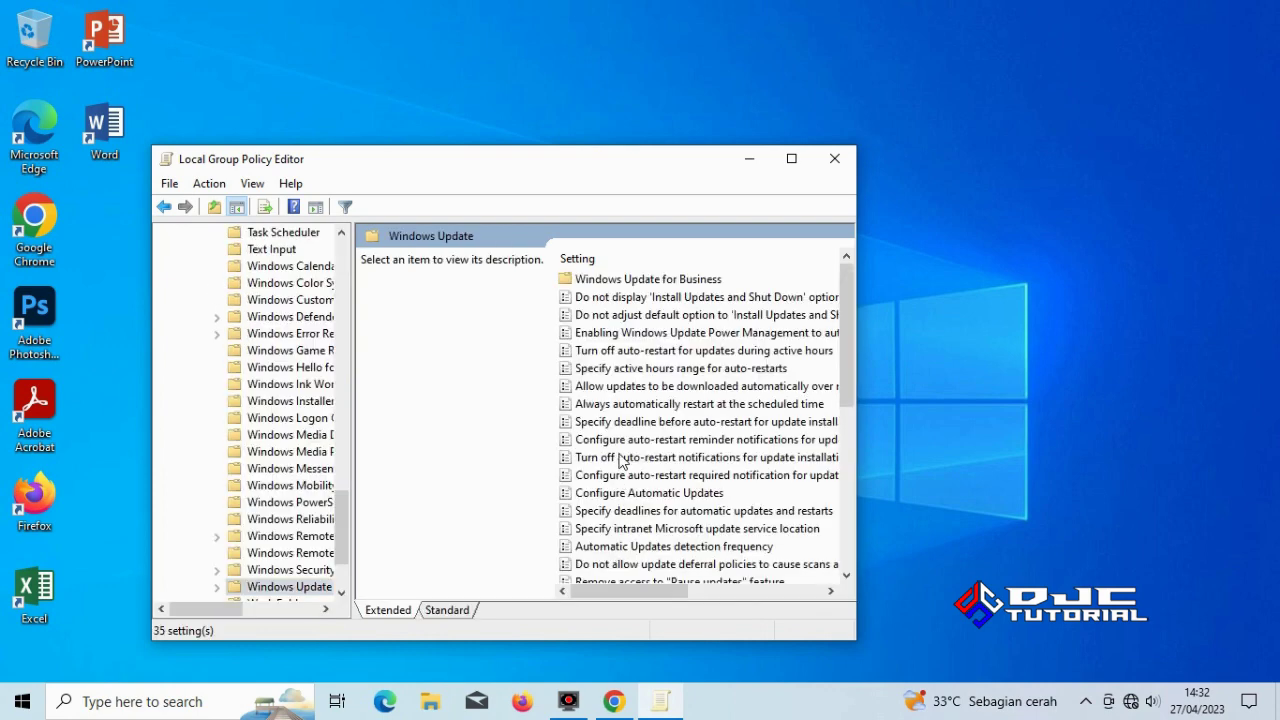
Set the policy "Allow updates to be downloaded automatically over metered connections" to Disabled and apply it
click(636, 390)
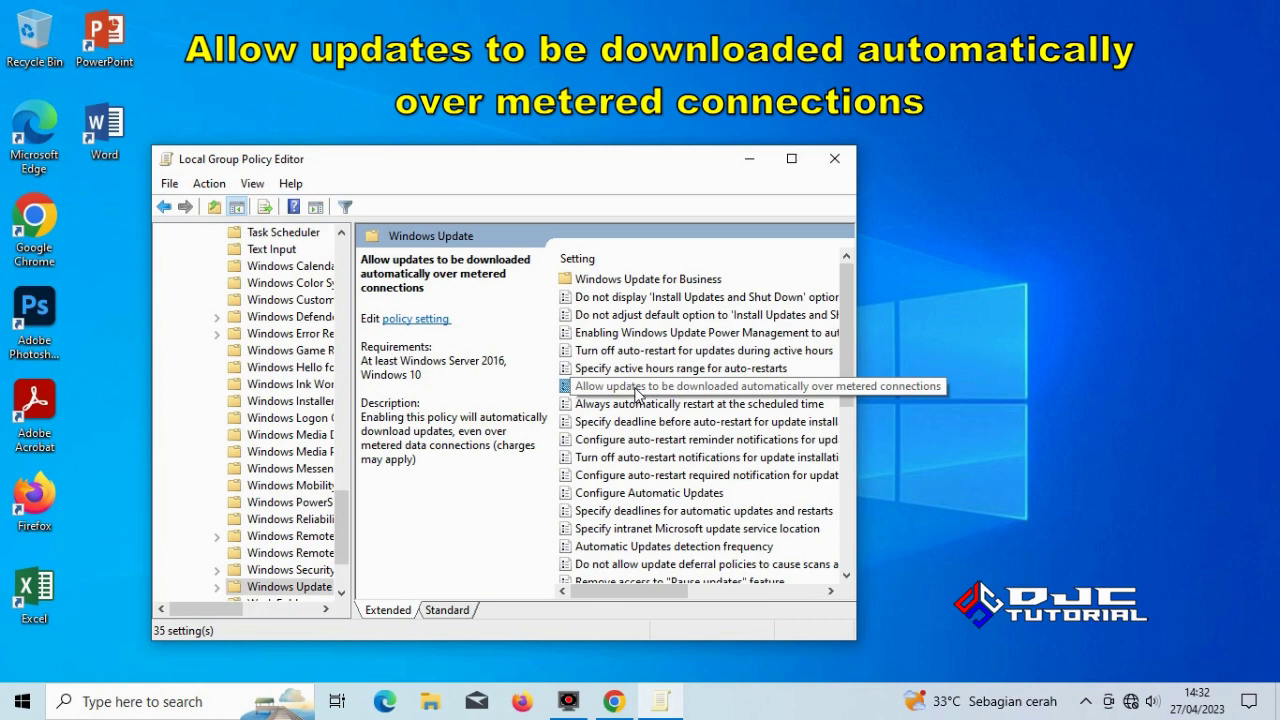
drag(857, 360, 934, 383)
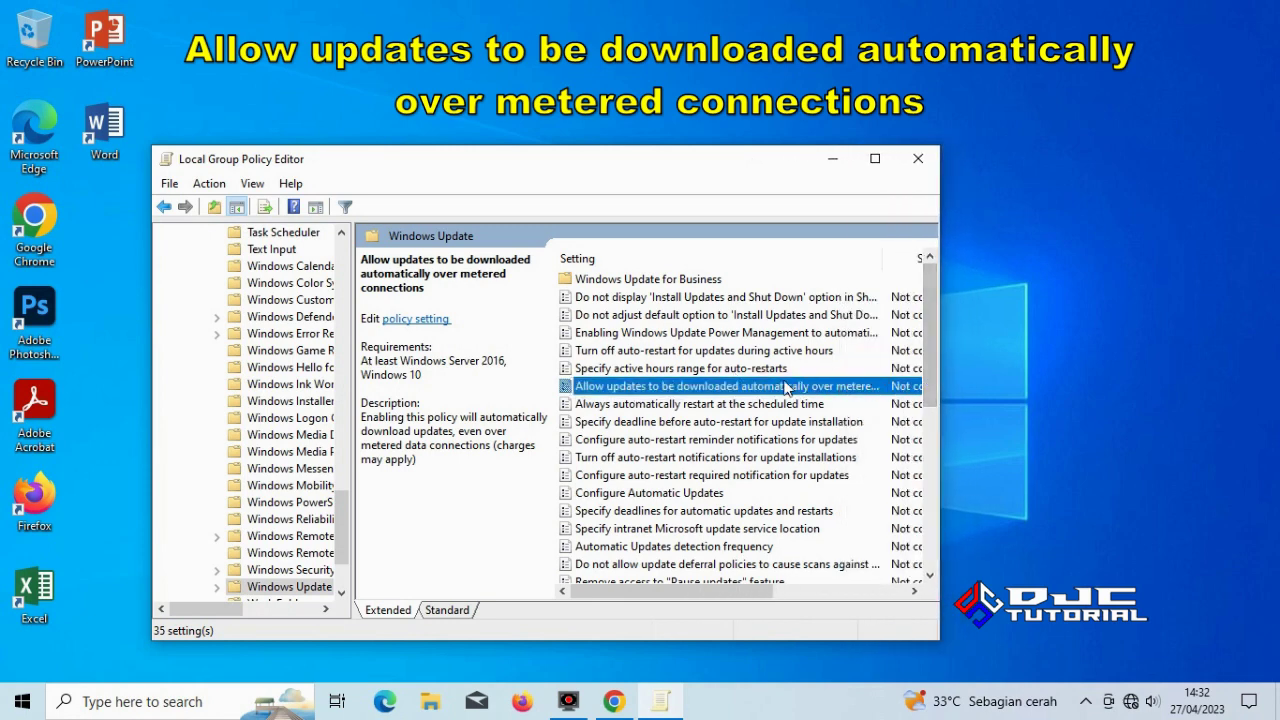
double_click(679, 396)
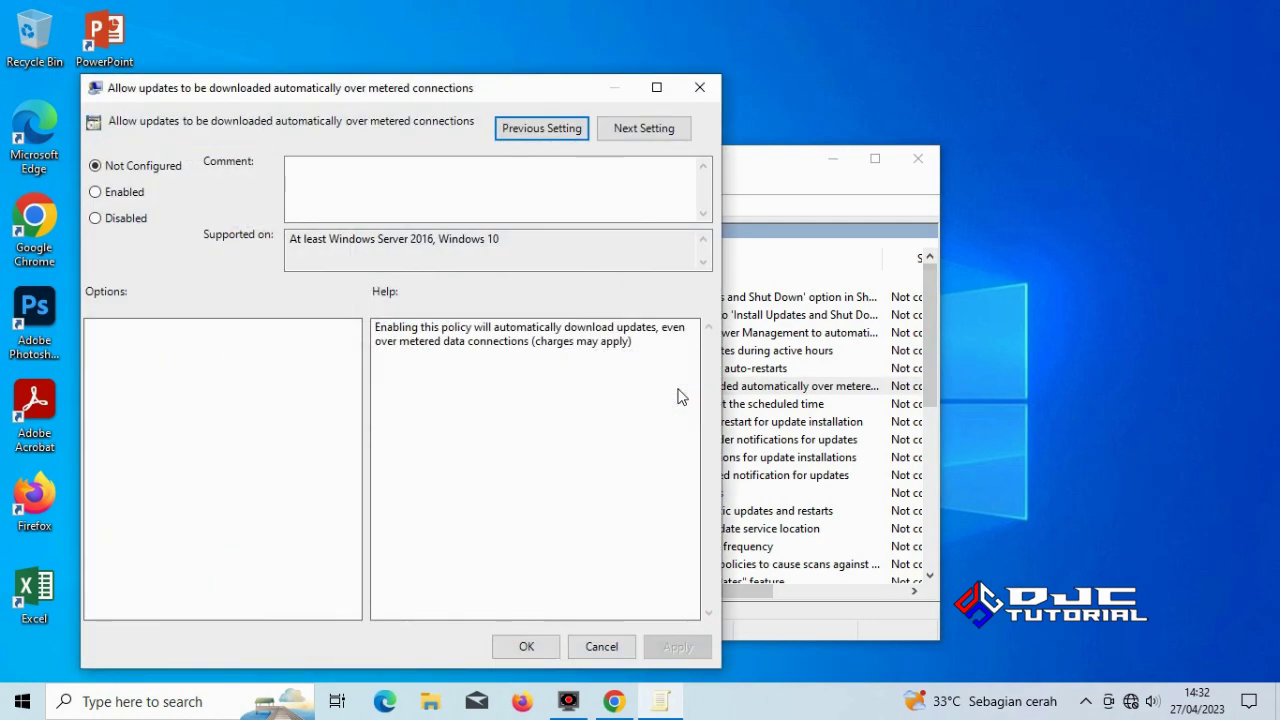
click(96, 219)
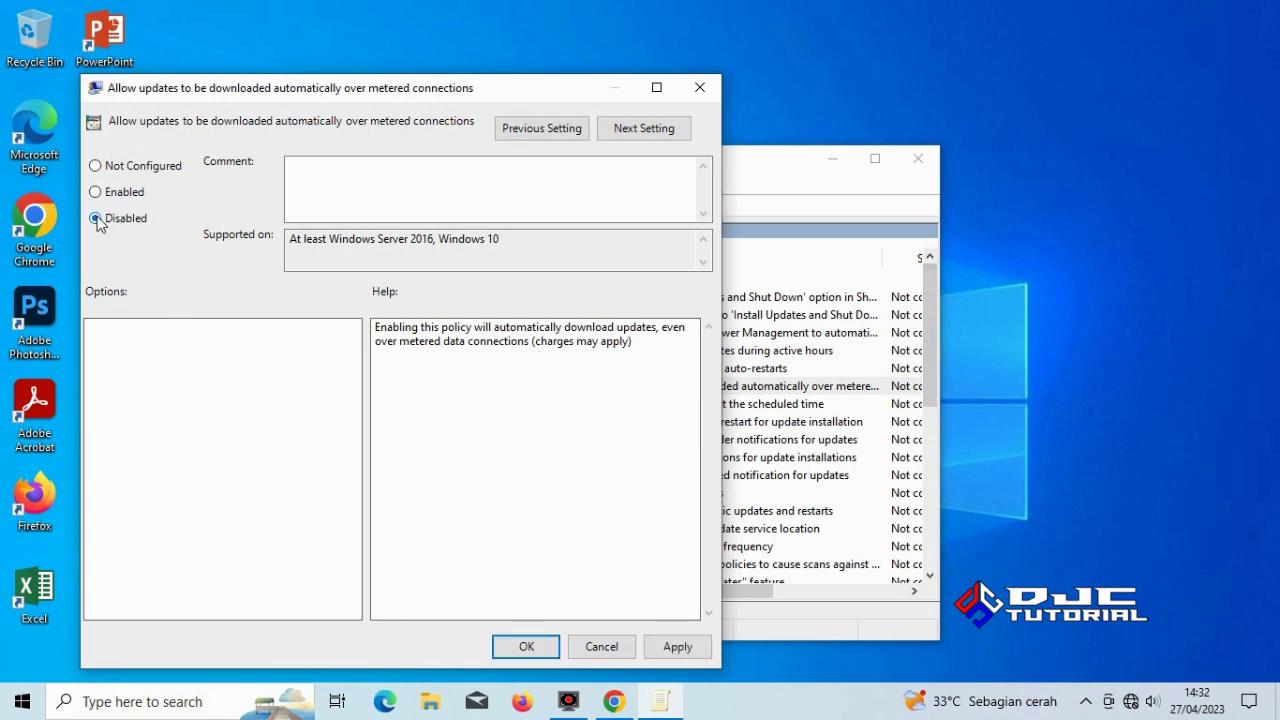
click(672, 646)
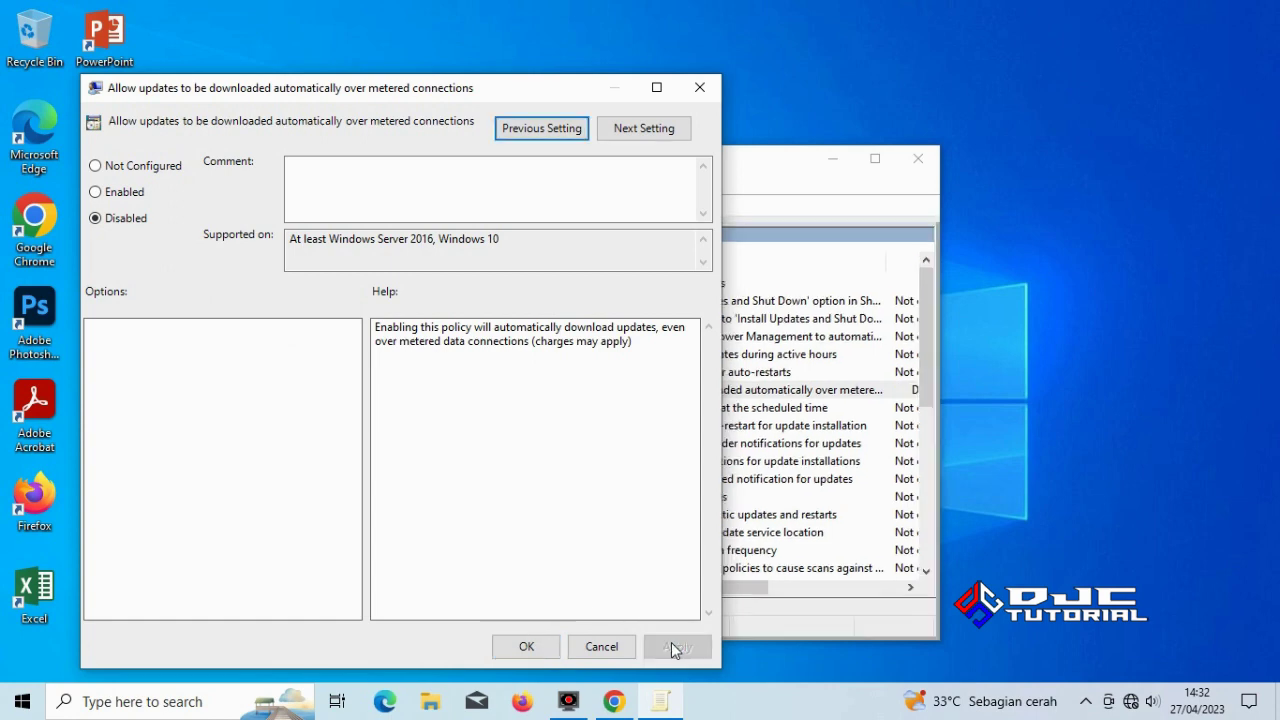
click(527, 647)
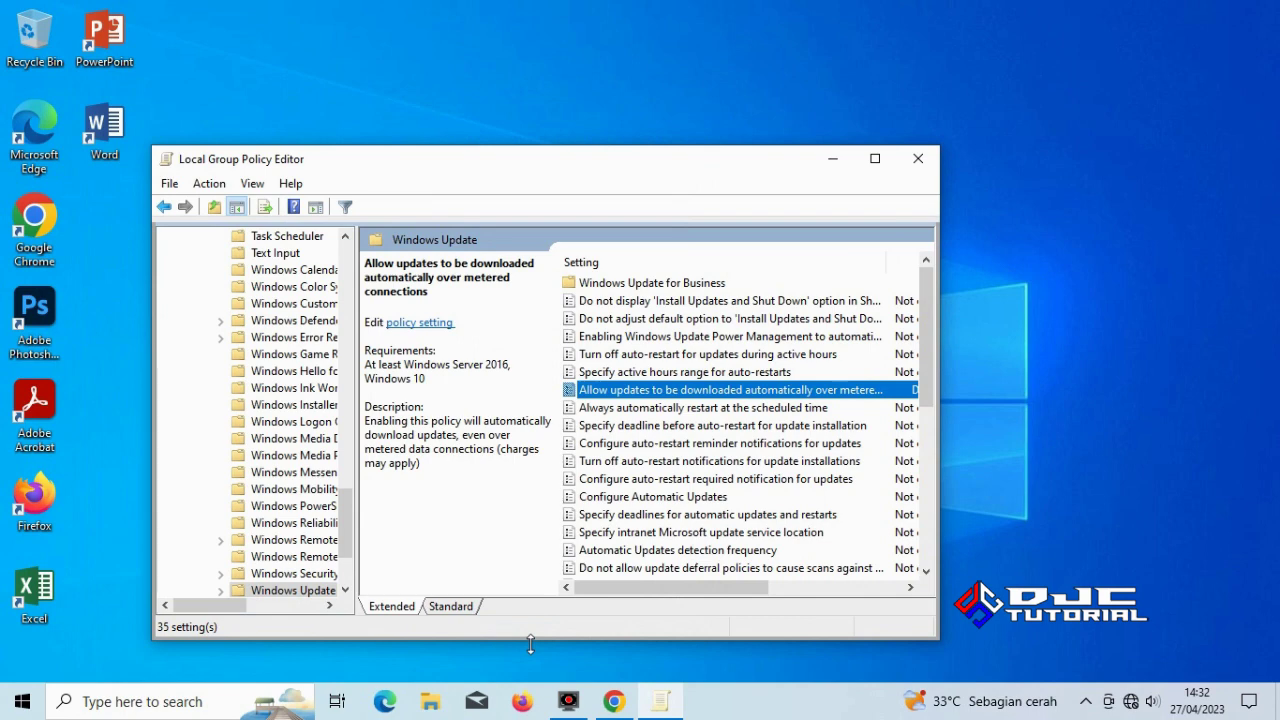
Set the "Configure Automatic Updates" policy to Disabled and apply it
click(650, 497)
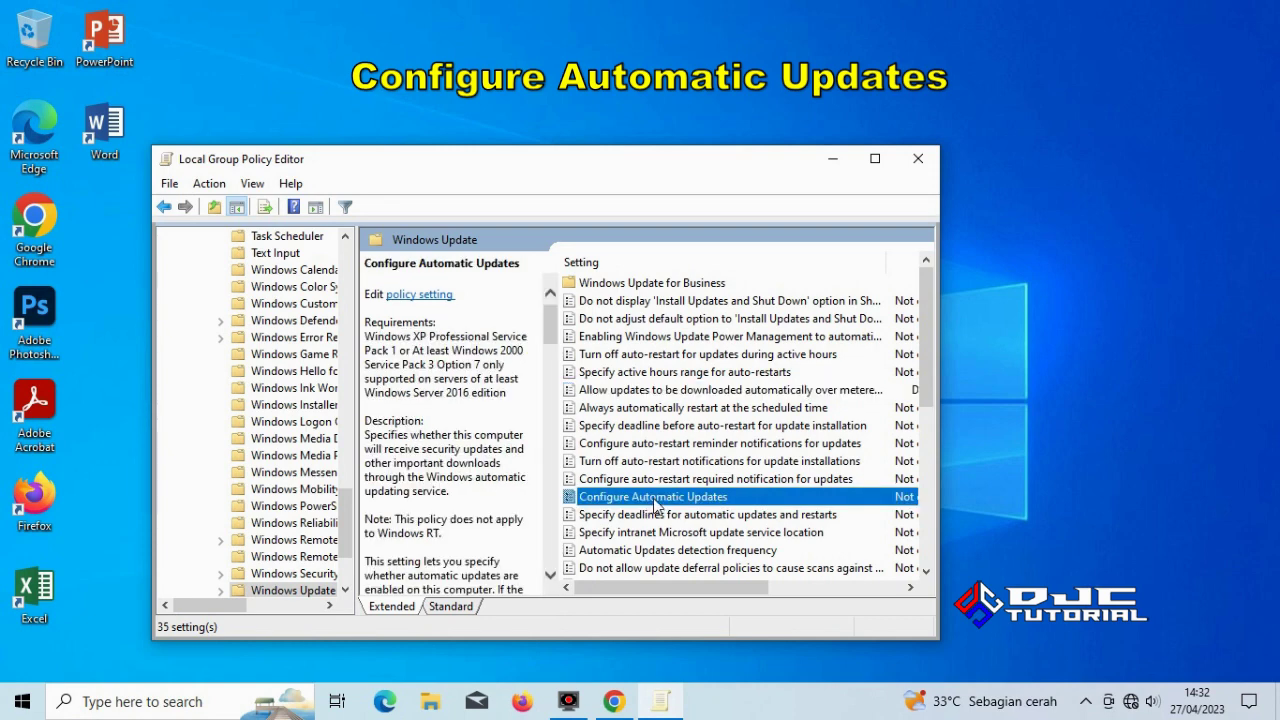
double_click(655, 497)
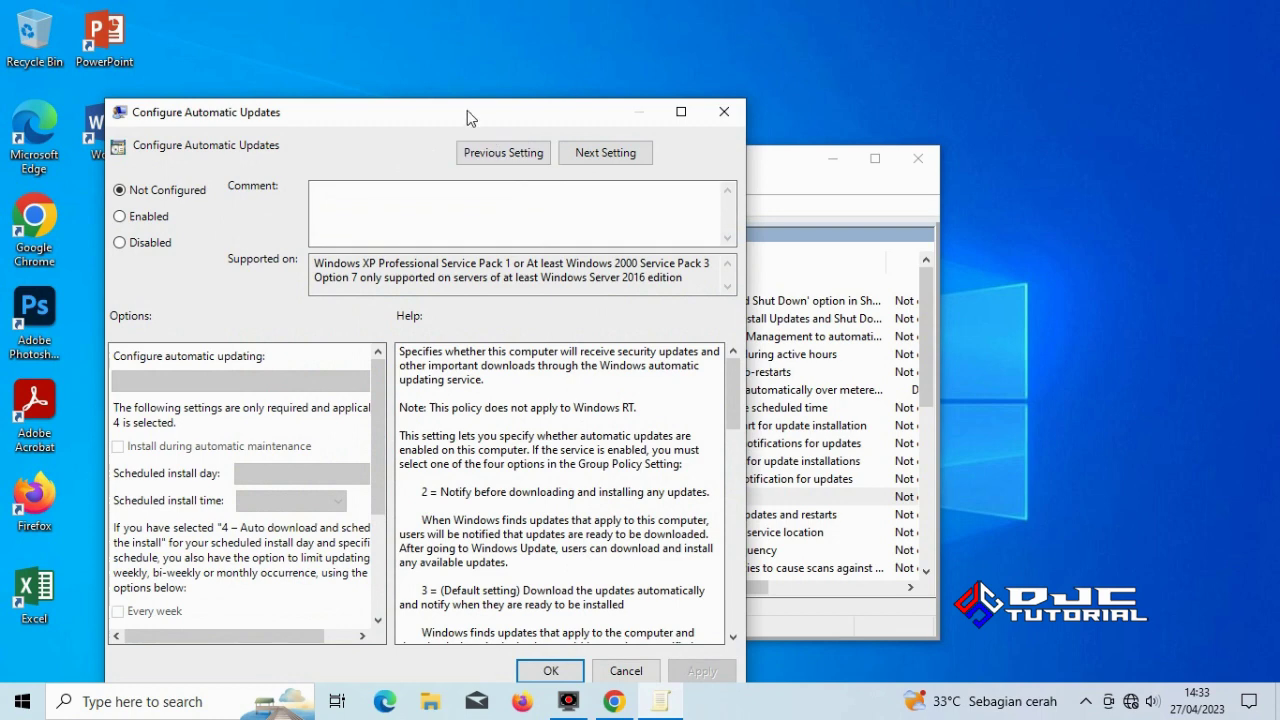
drag(467, 111, 467, 47)
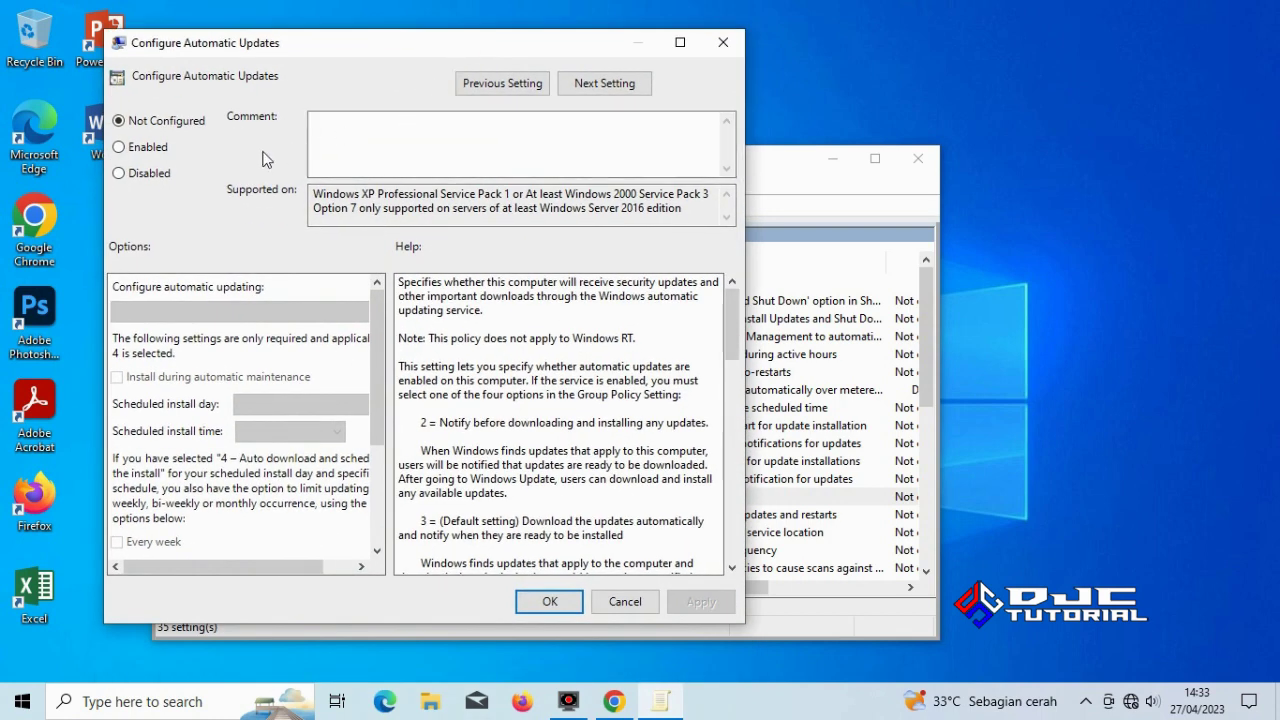
click(122, 176)
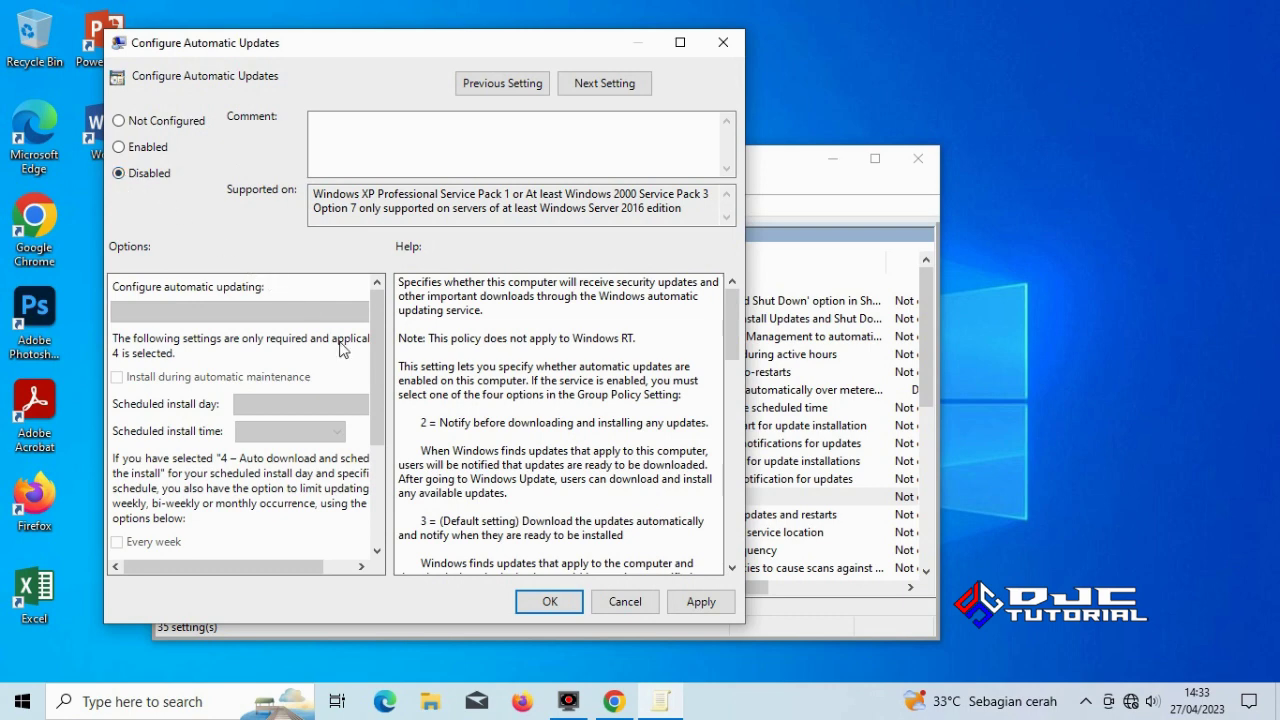
click(699, 602)
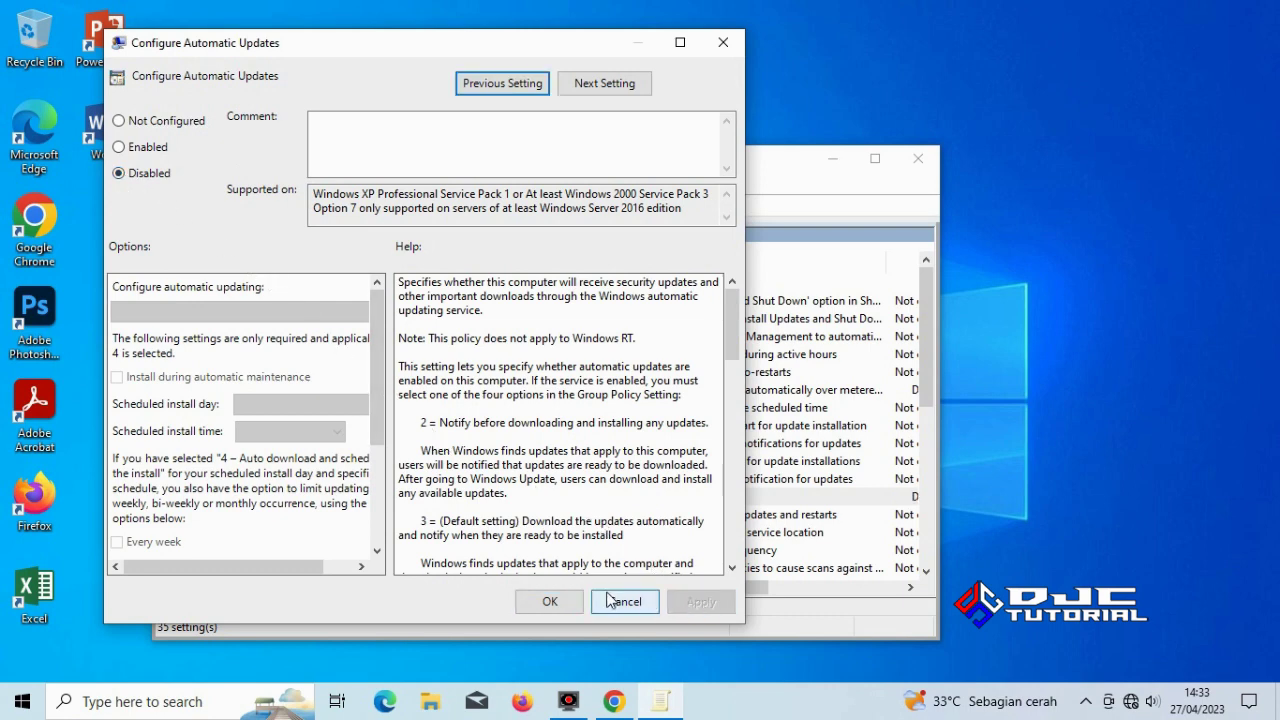
click(549, 601)
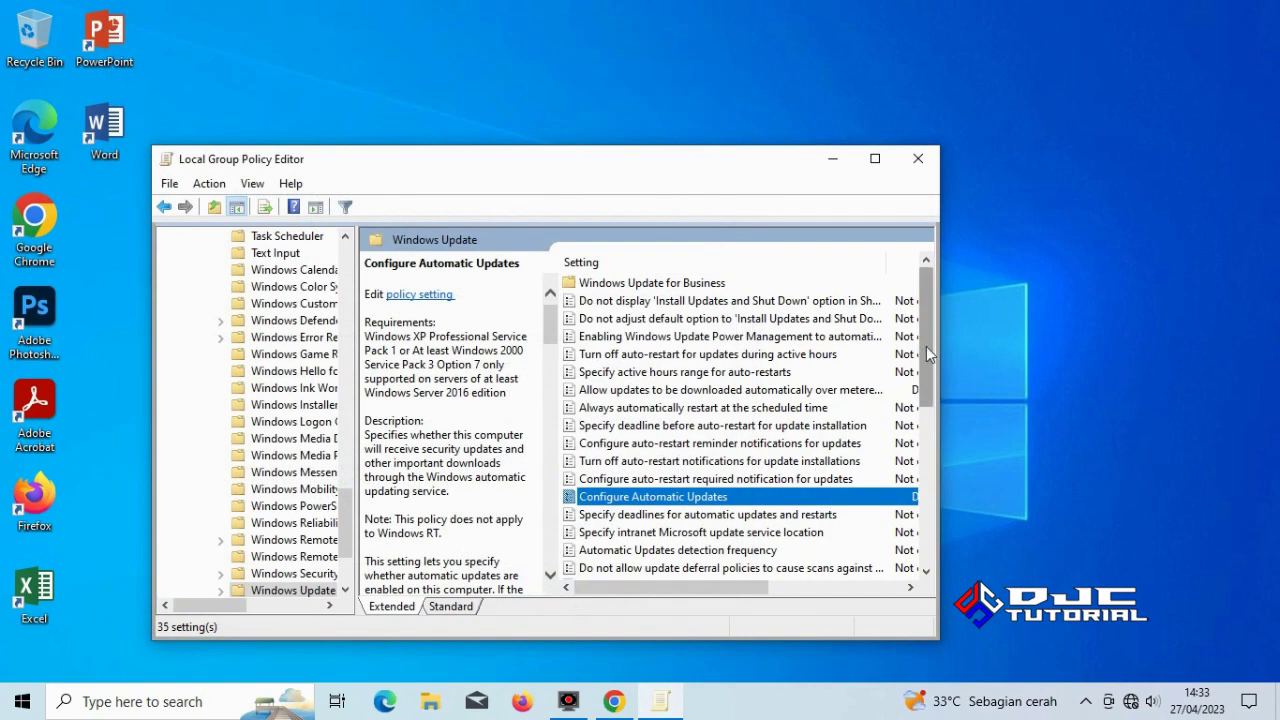
Set the "Automatic Updates detection frequency" policy to Disabled and apply it
drag(926, 346, 933, 416)
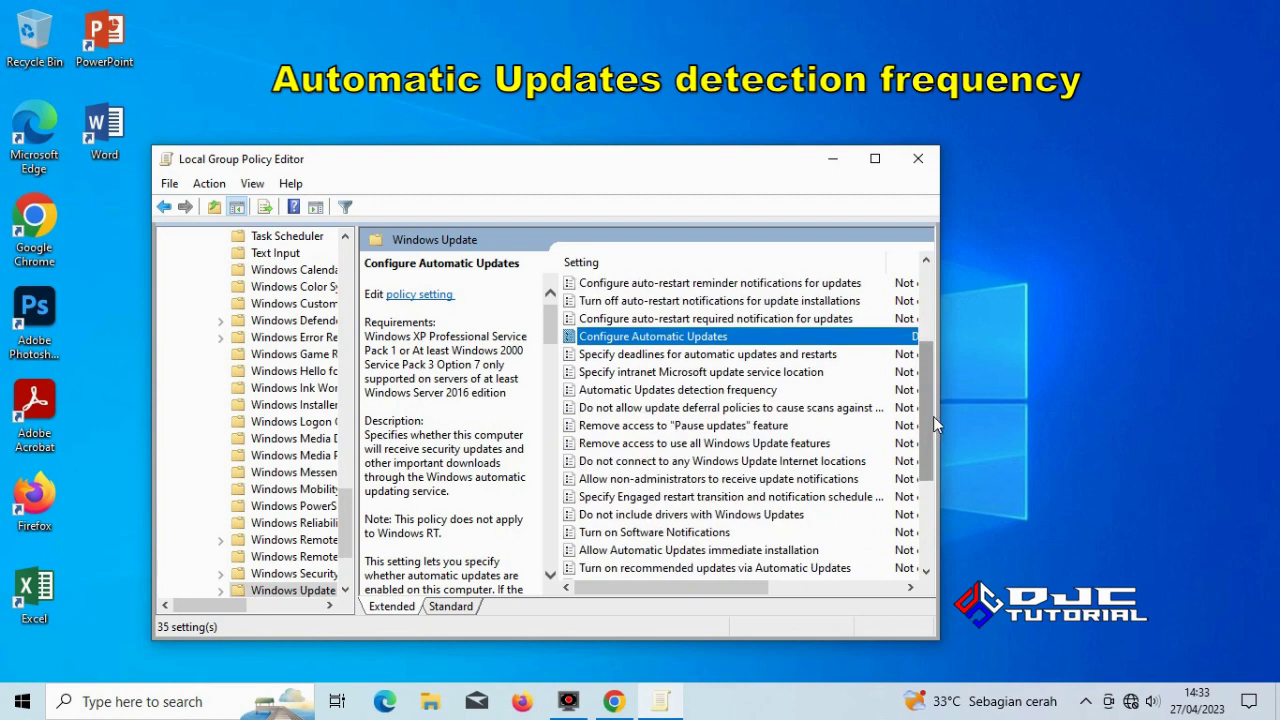
click(656, 394)
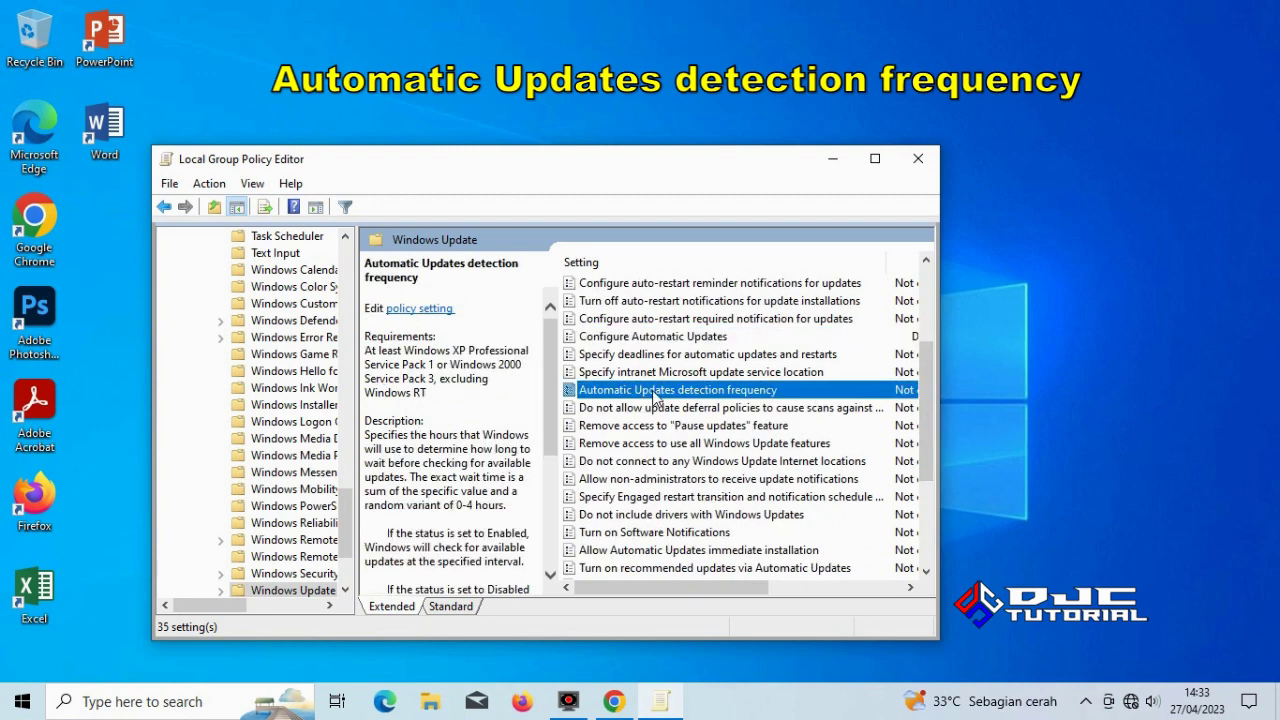
double_click(655, 392)
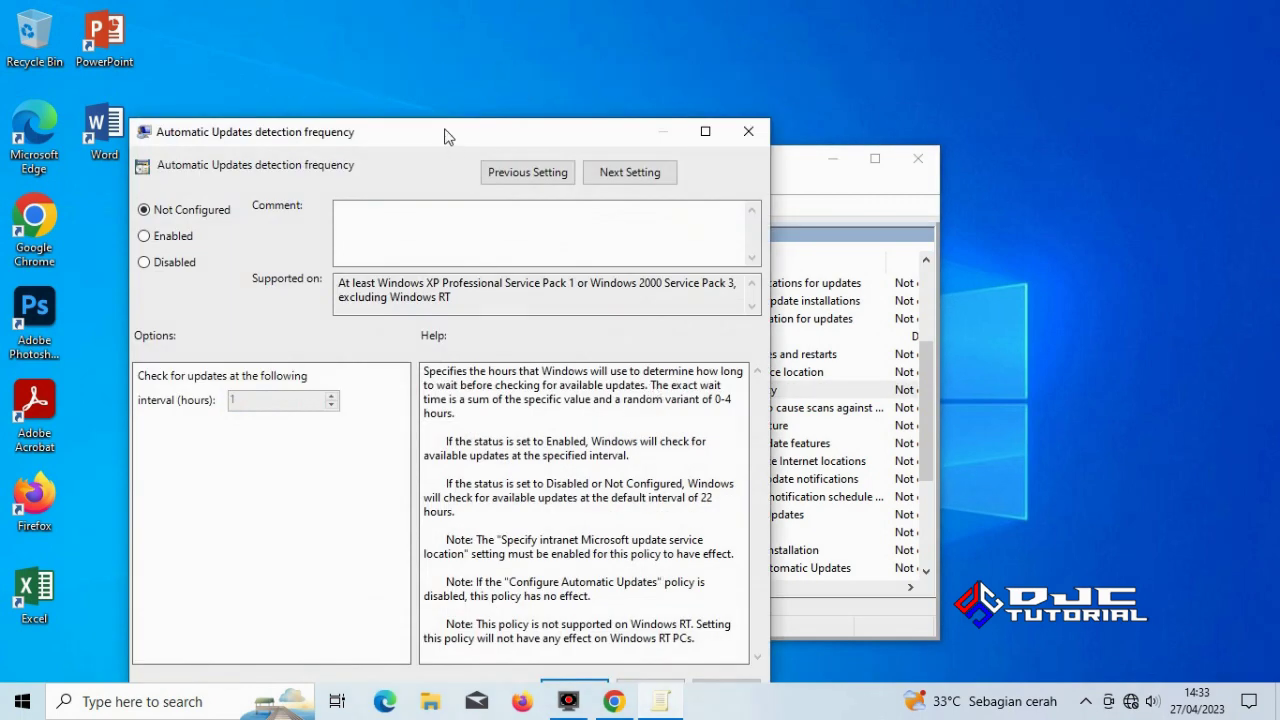
drag(443, 134, 449, 54)
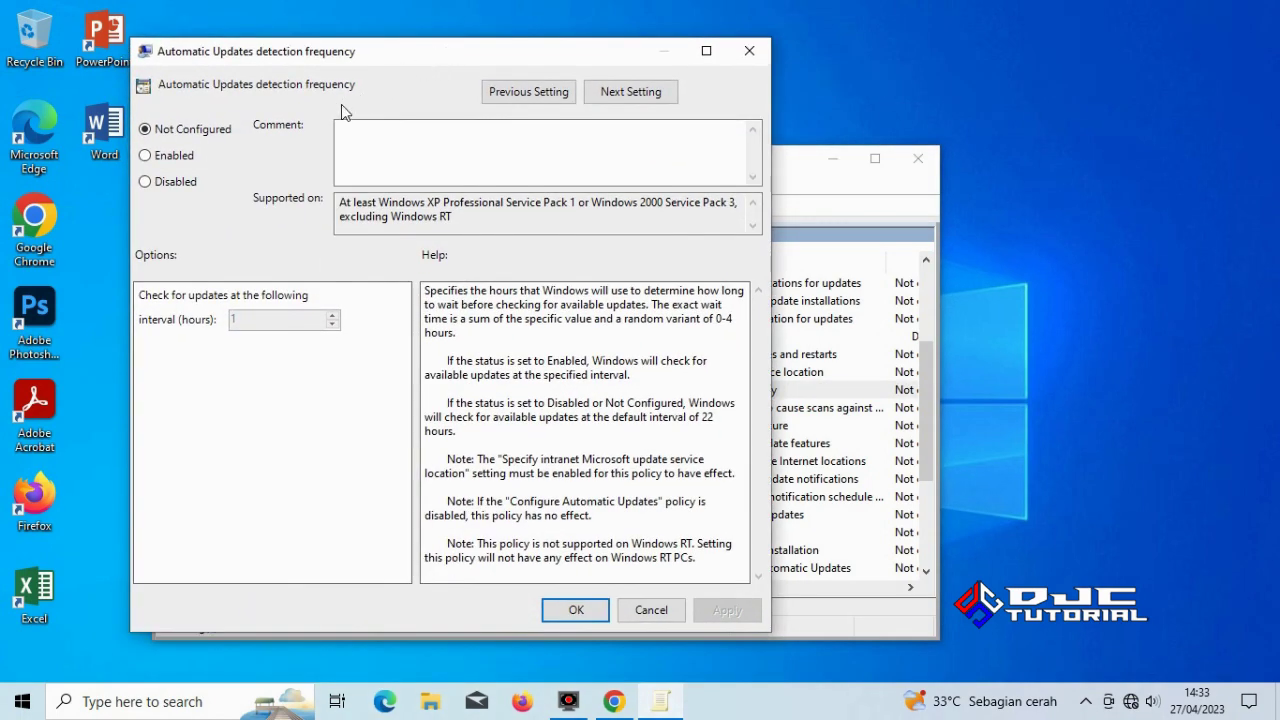
click(146, 182)
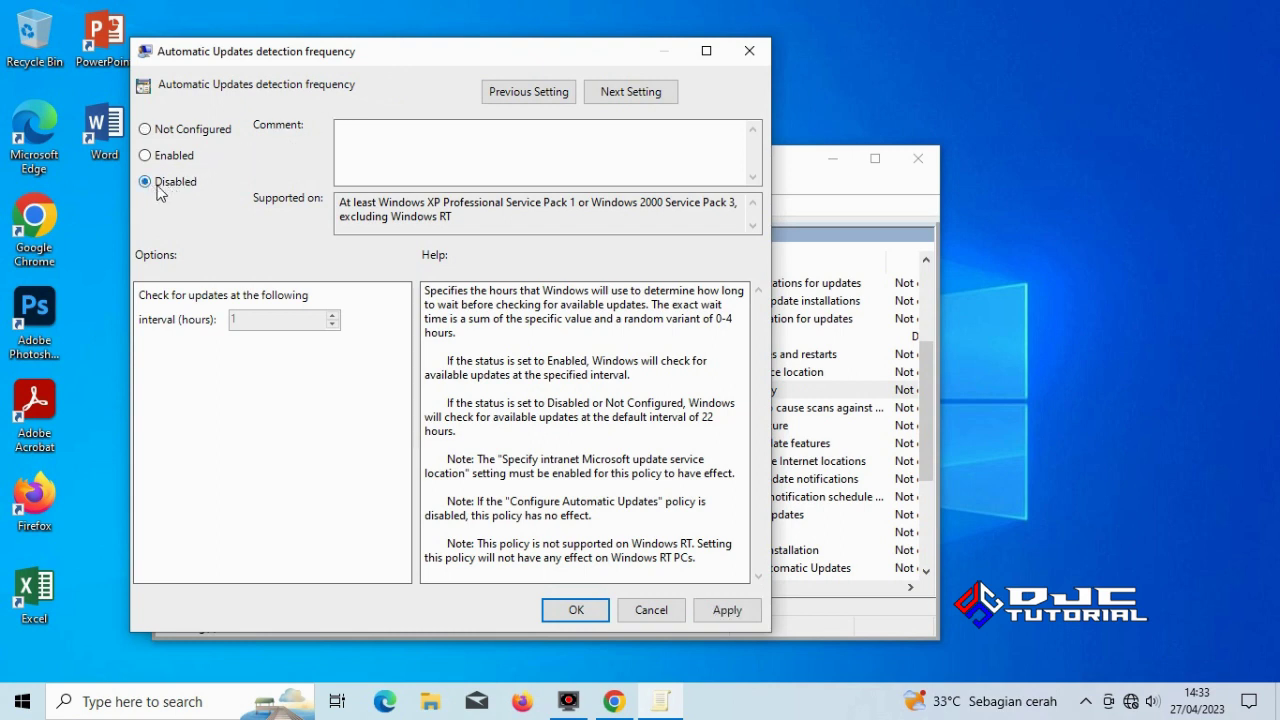
click(727, 612)
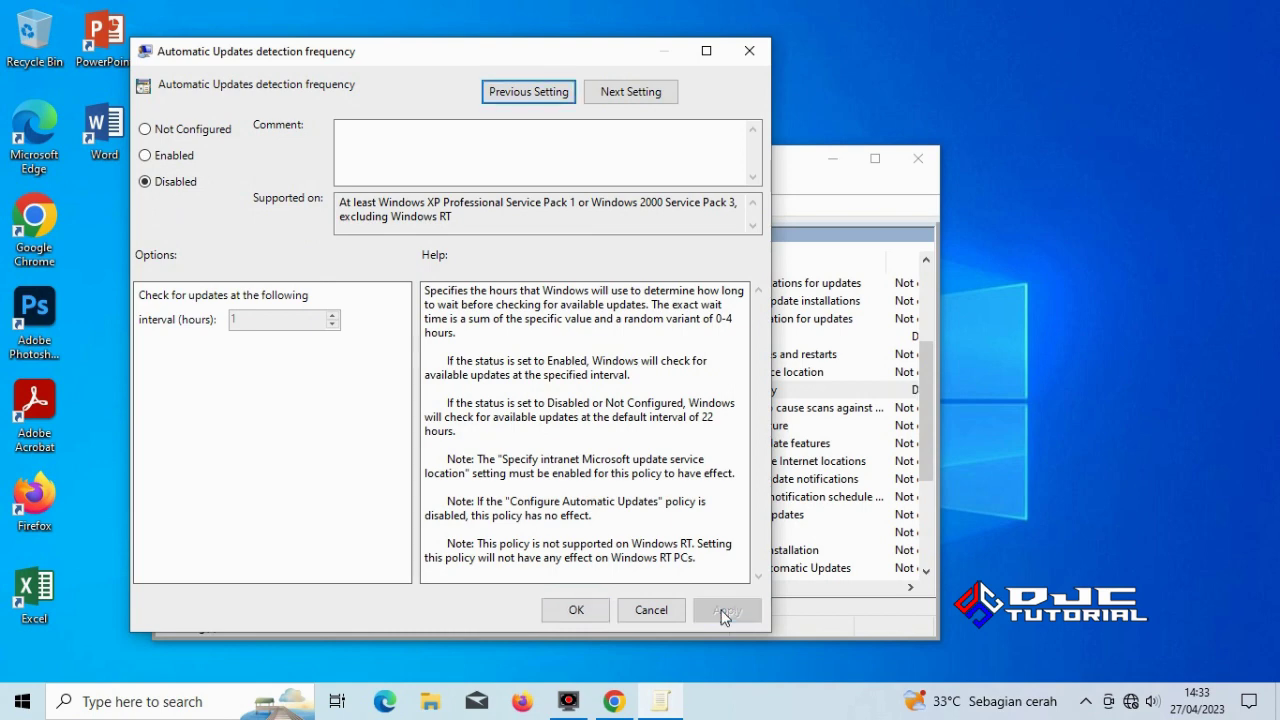
click(576, 610)
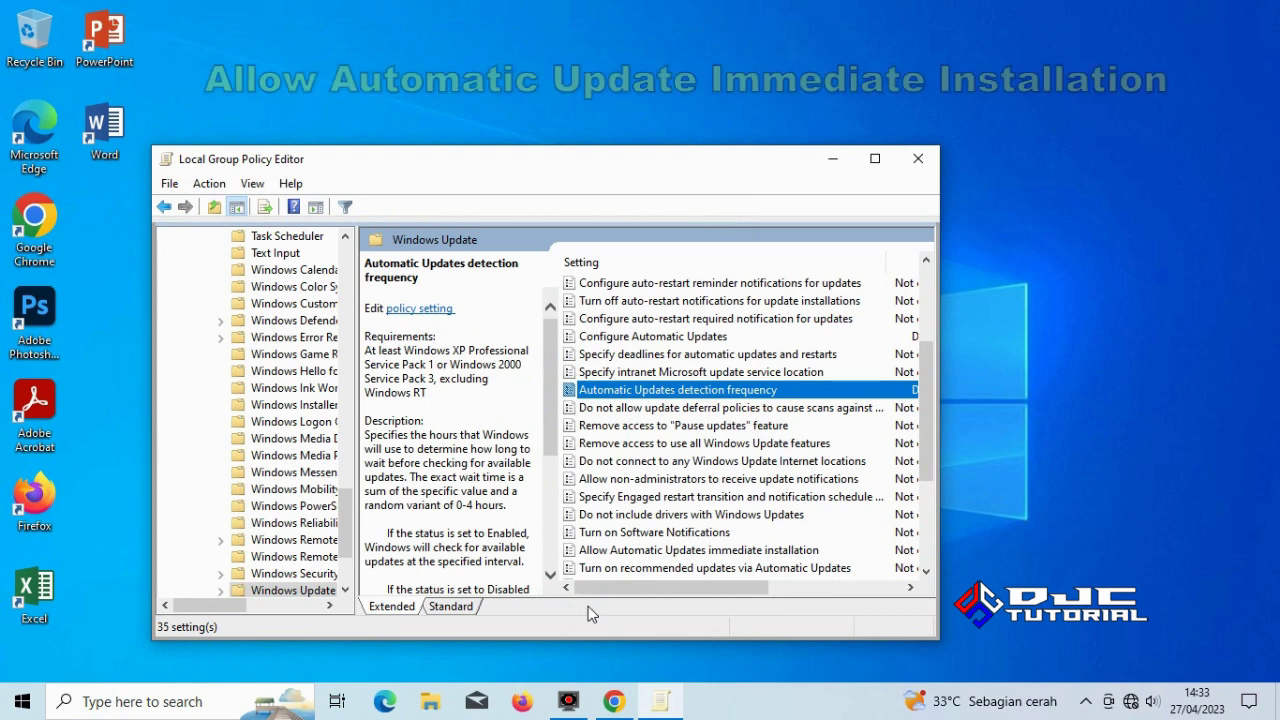
Set the "Allow Automatic Updates immediate installation" policy to Disabled, apply it, and close the policy editor
click(673, 552)
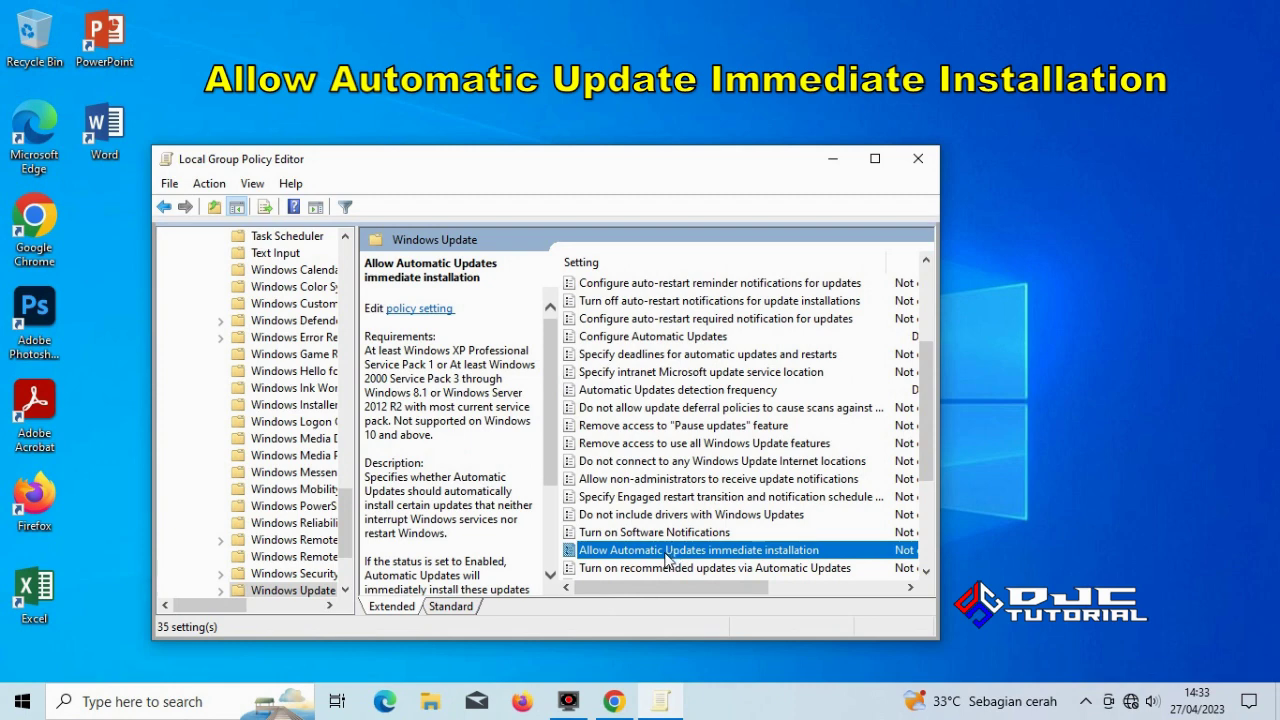
double_click(667, 558)
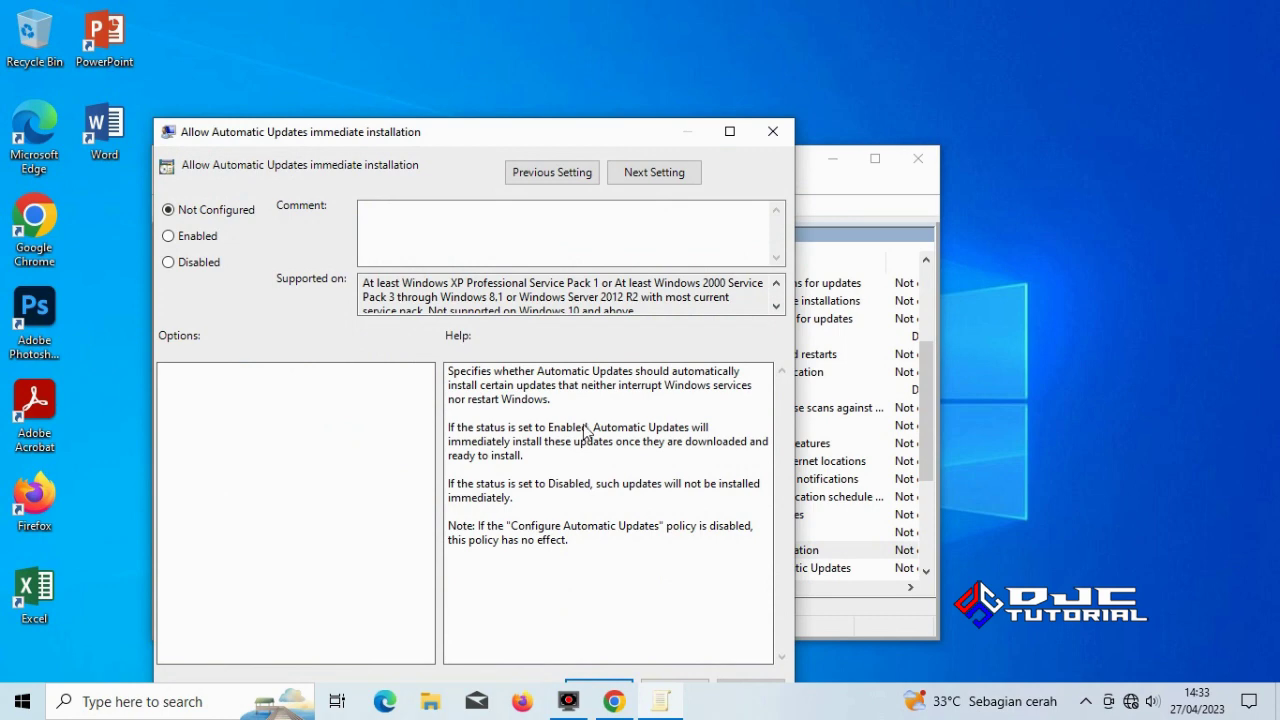
drag(457, 145, 457, 58)
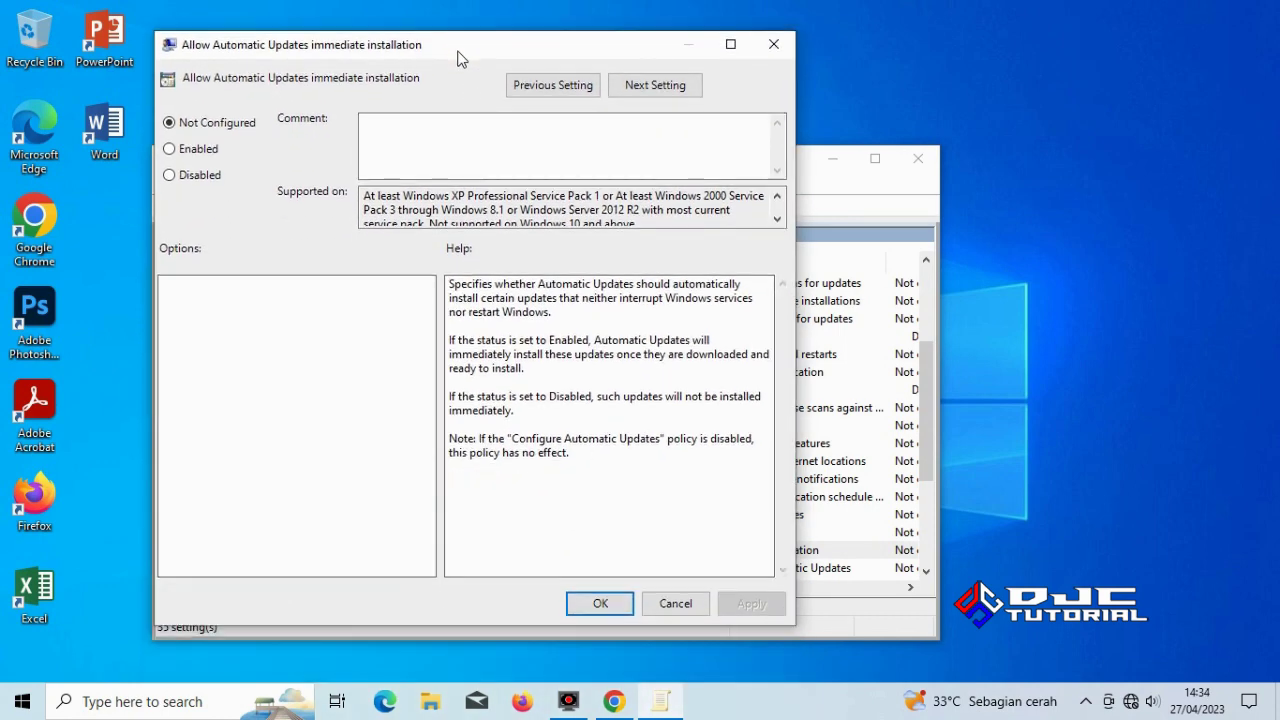
click(169, 176)
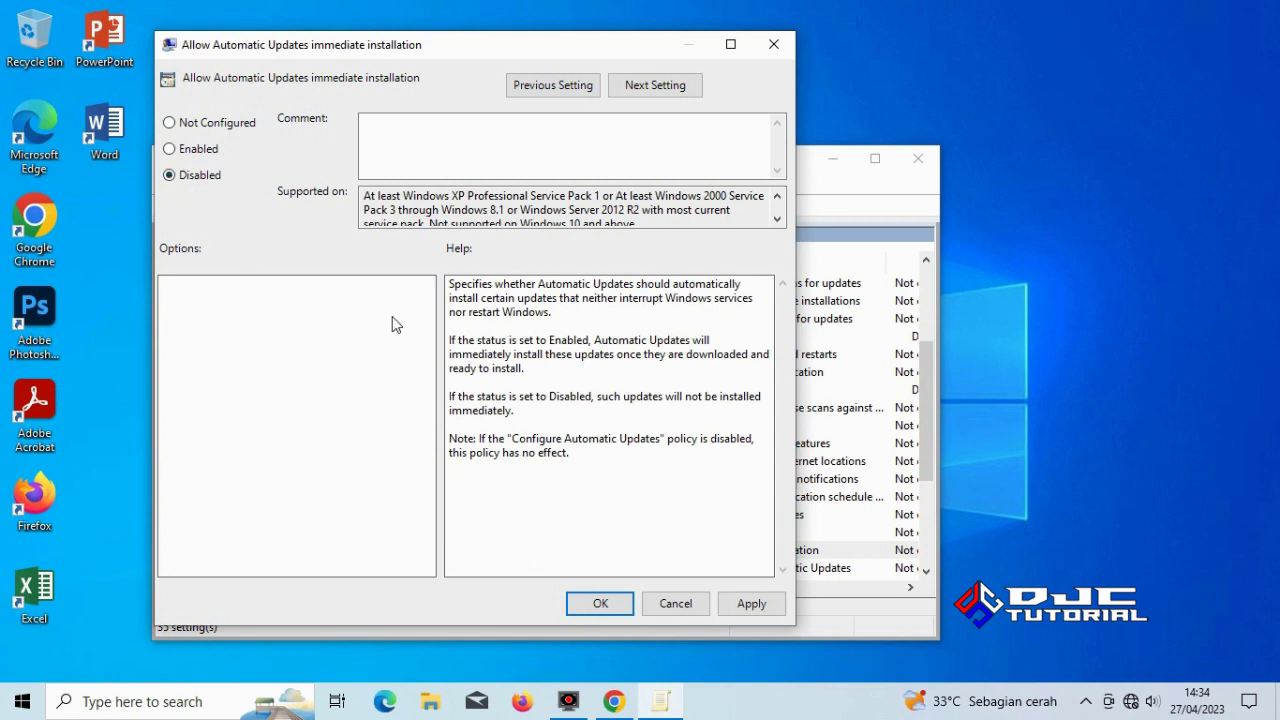
click(742, 606)
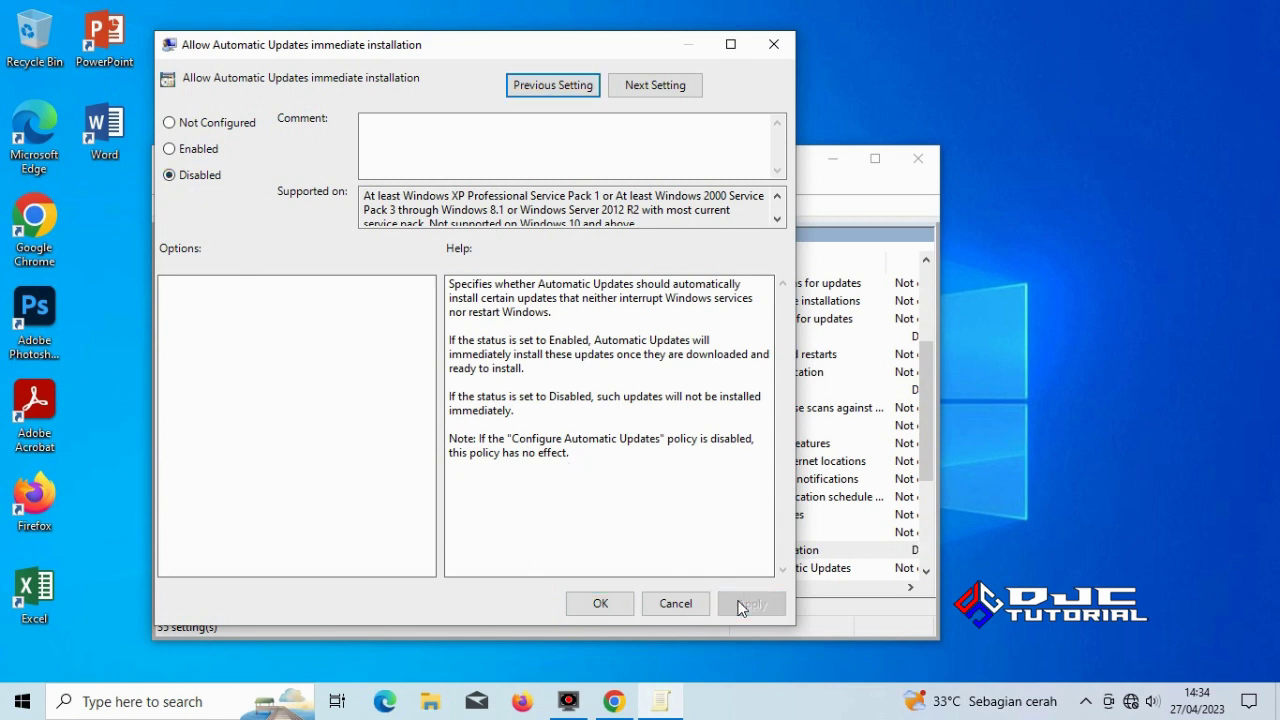
click(605, 604)
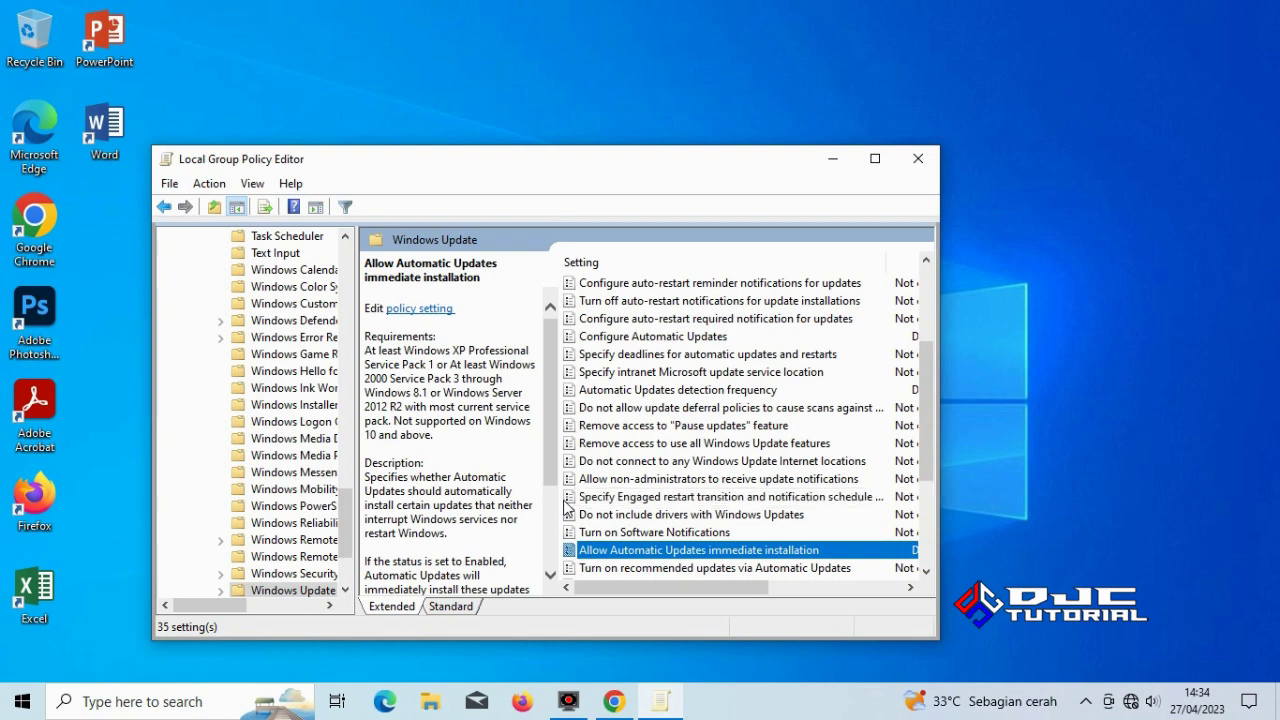
click(917, 160)
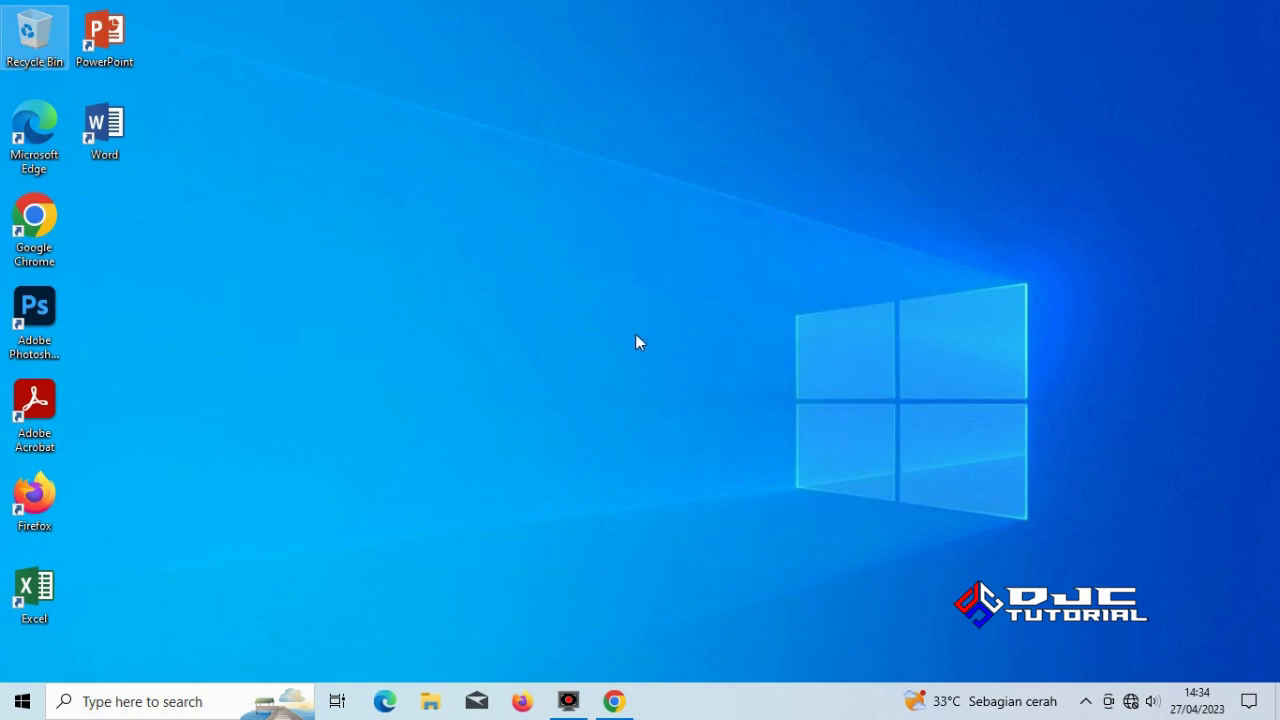